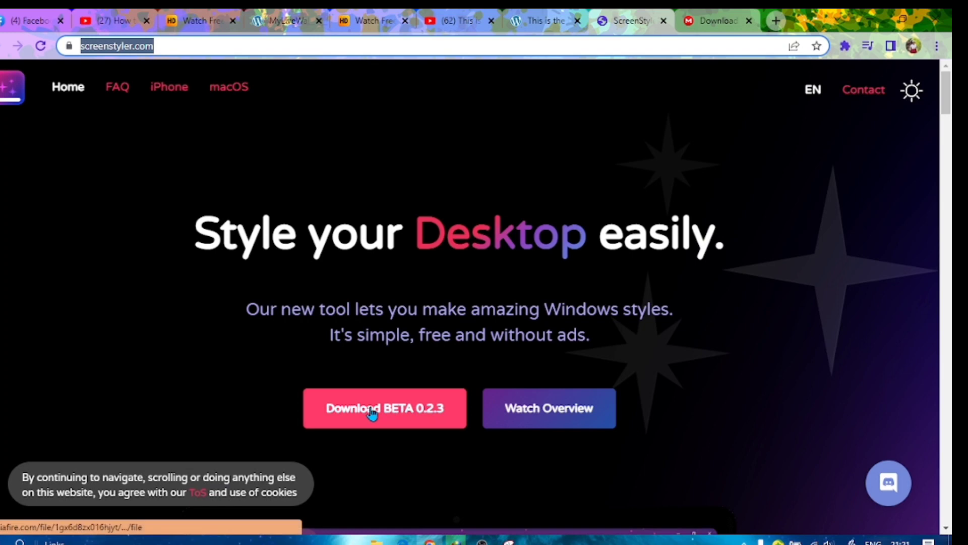
# - Download the ScreenStyler BETA 0.2.3 Windows installer through its MediaFire page
pyautogui.click(410, 412)
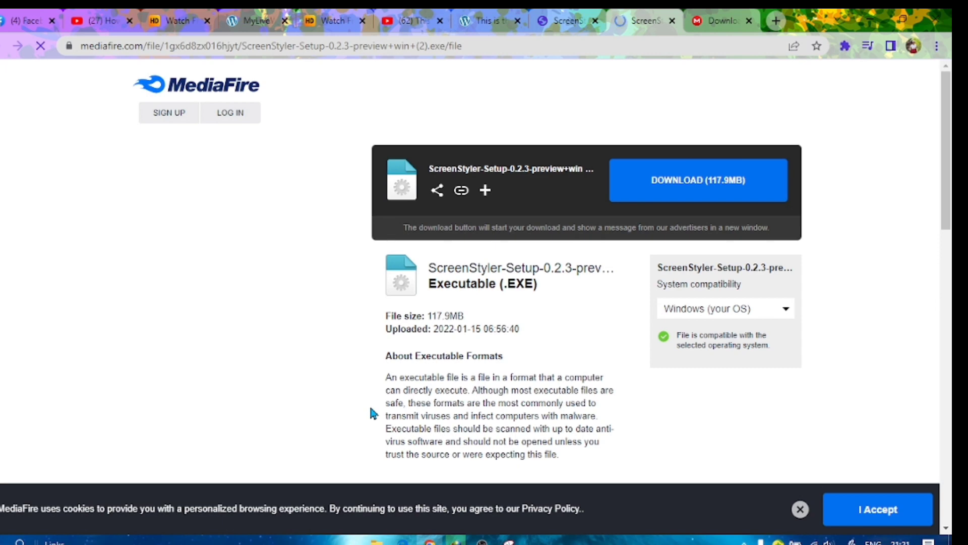
pyautogui.click(694, 182)
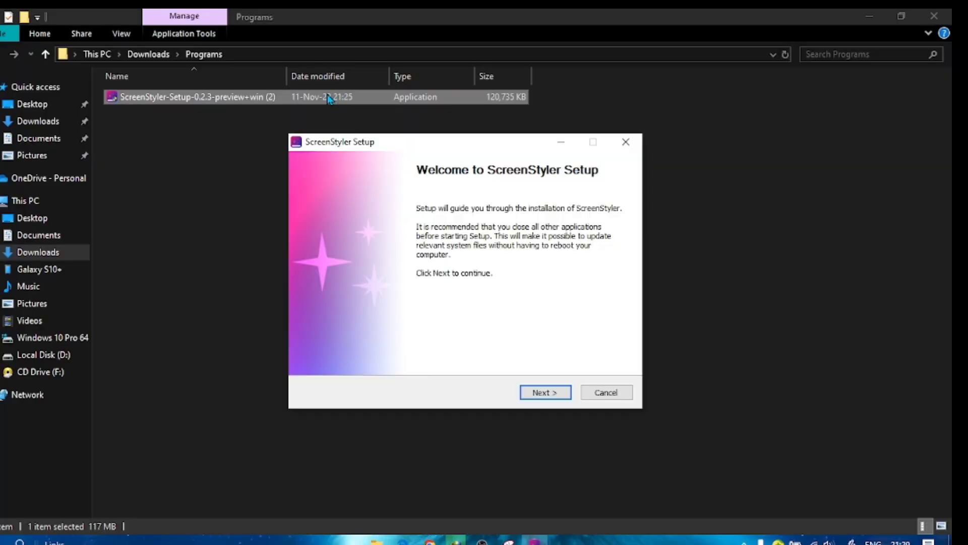
# - Accept the license agreement and install ScreenStyler with the RocketDock component included
pyautogui.click(558, 392)
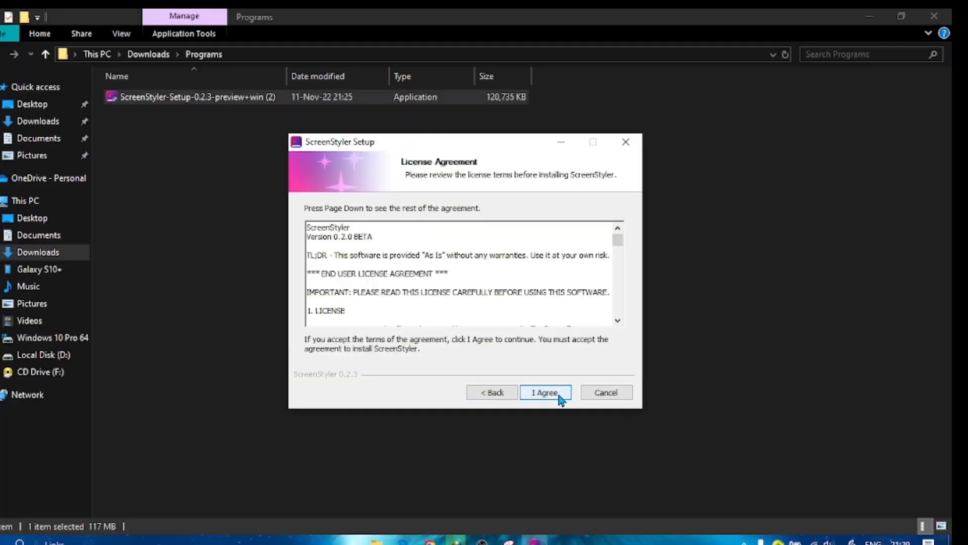
pyautogui.click(538, 394)
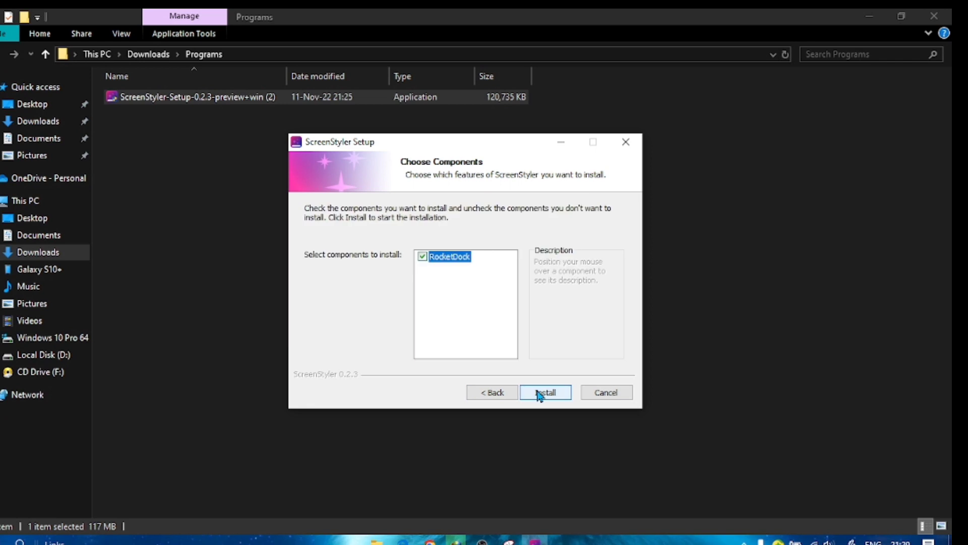
pyautogui.click(540, 394)
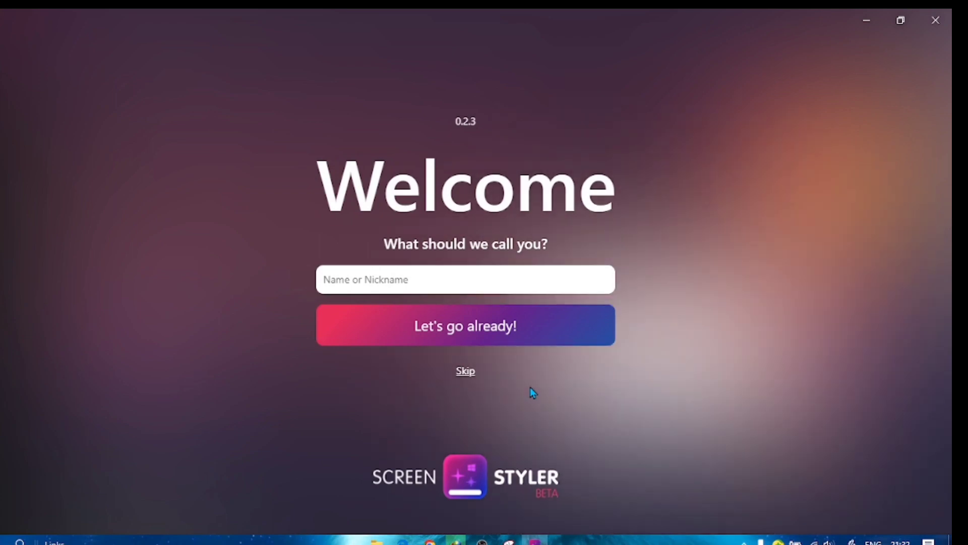
# - Skip entering a nickname and hide the Welcome to Desktop Styling message
pyautogui.click(462, 373)
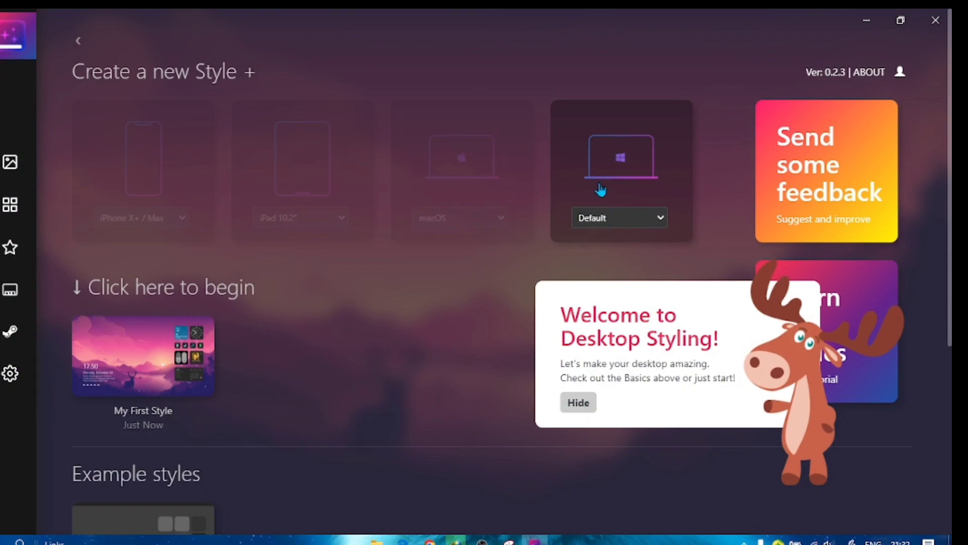
pyautogui.click(578, 402)
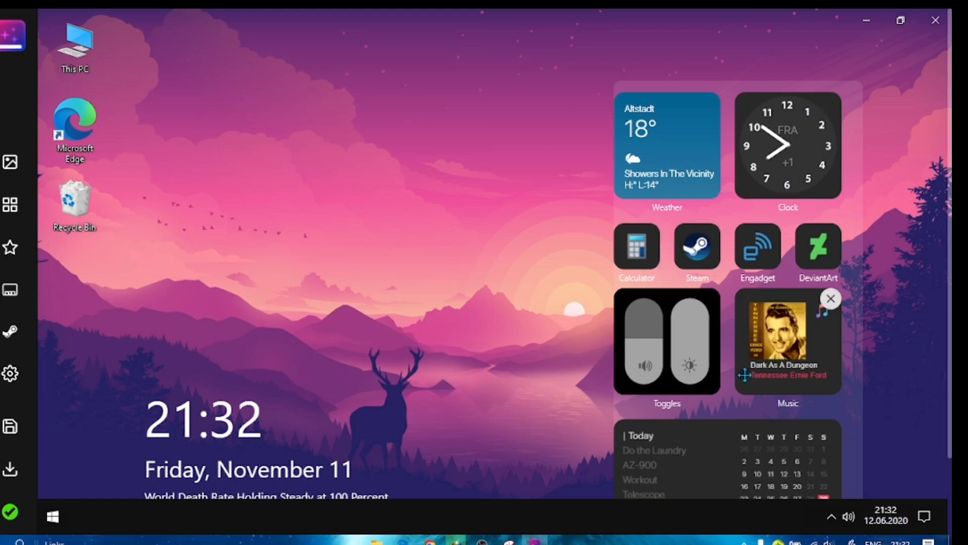
# - Remove the Engadget, DeviantArt, Steam and Calculator shortcuts from the widget grid of My First Style
pyautogui.scroll(-2, 745, 374)
pyautogui.click(771, 234)
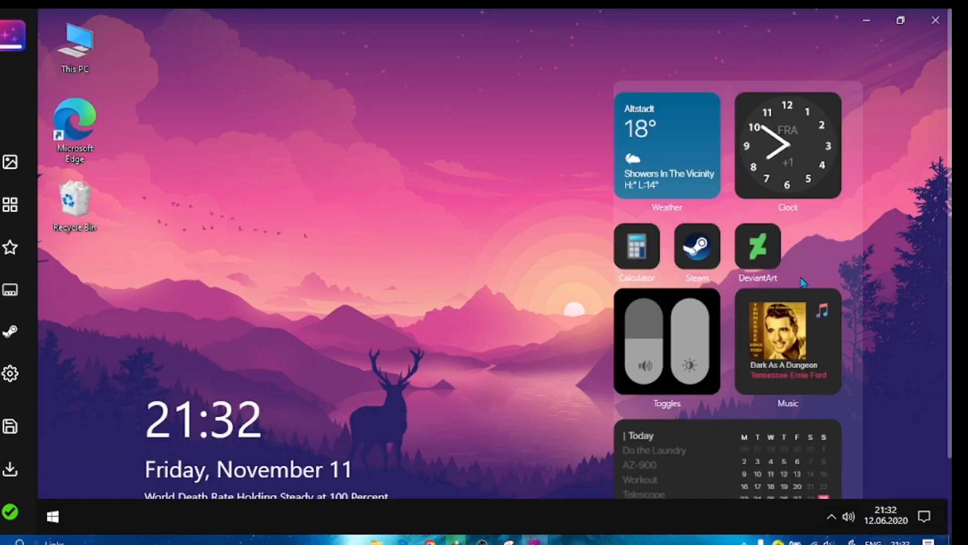
pyautogui.click(770, 234)
pyautogui.click(710, 234)
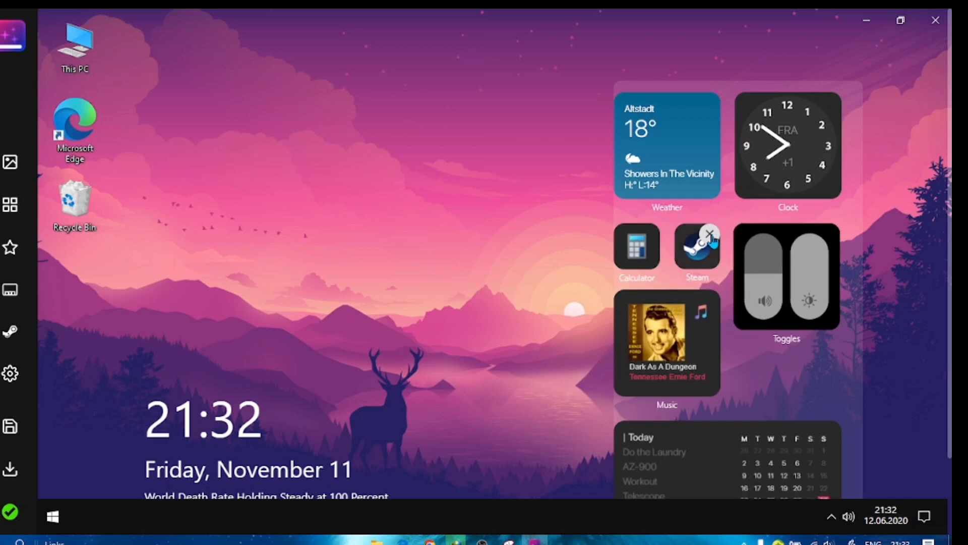
pyautogui.click(649, 236)
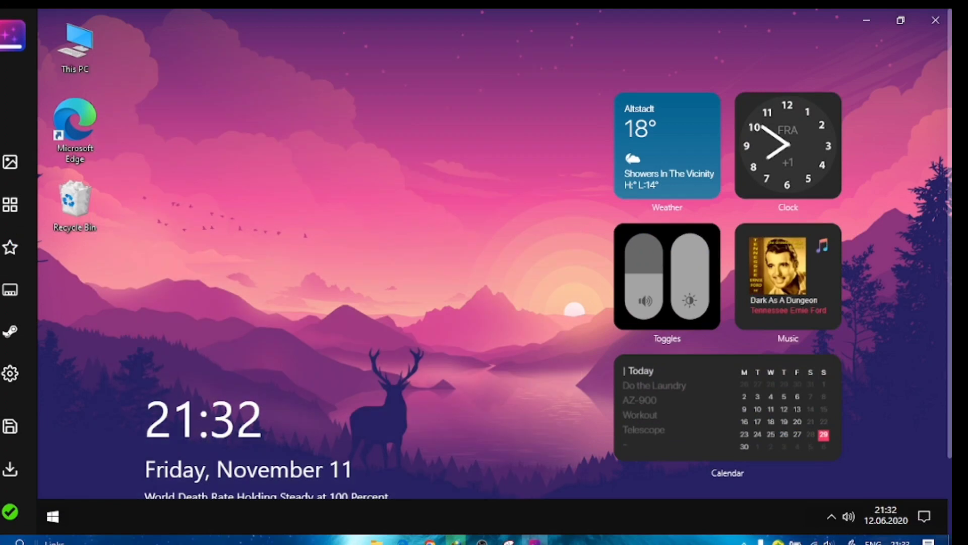
pyautogui.click(10, 204)
pyautogui.scroll(-3, 150, 433)
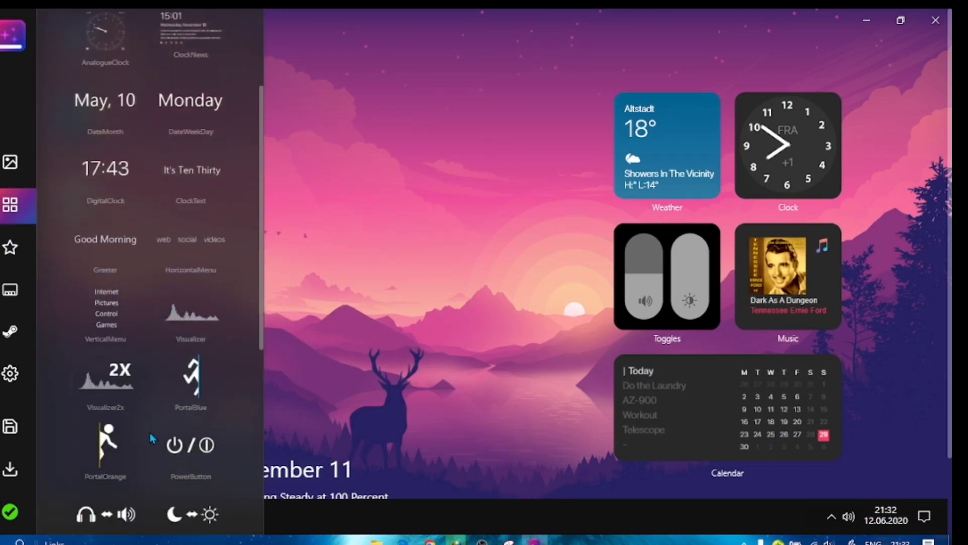
pyautogui.scroll(-6, 150, 433)
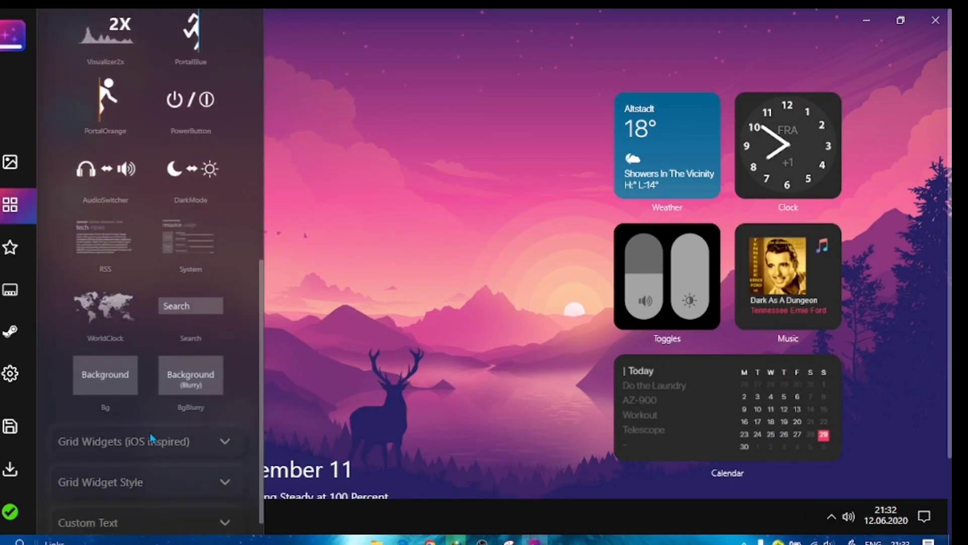
# - Add a Chrome shortcut to the grid and place it directly below the Weather widget
pyautogui.click(3, 257)
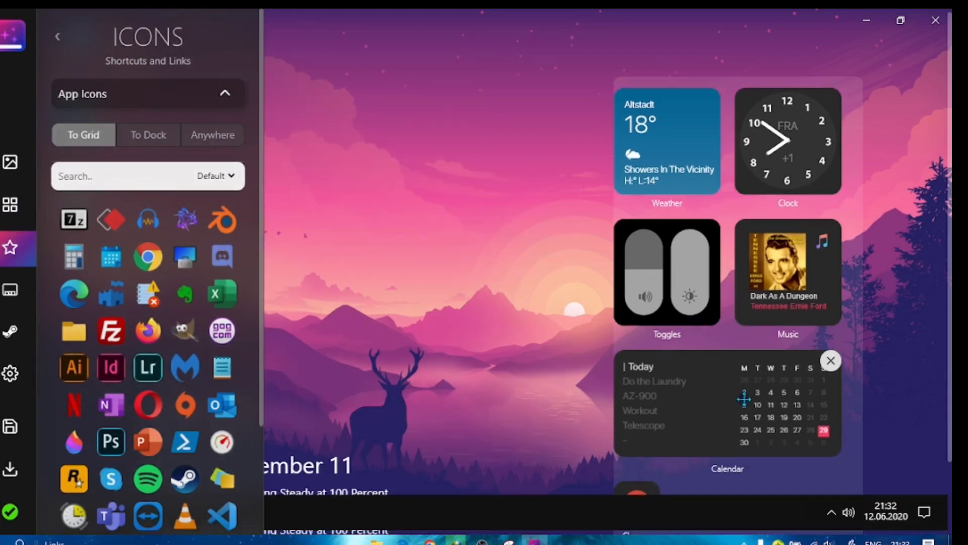
pyautogui.scroll(-2, 655, 398)
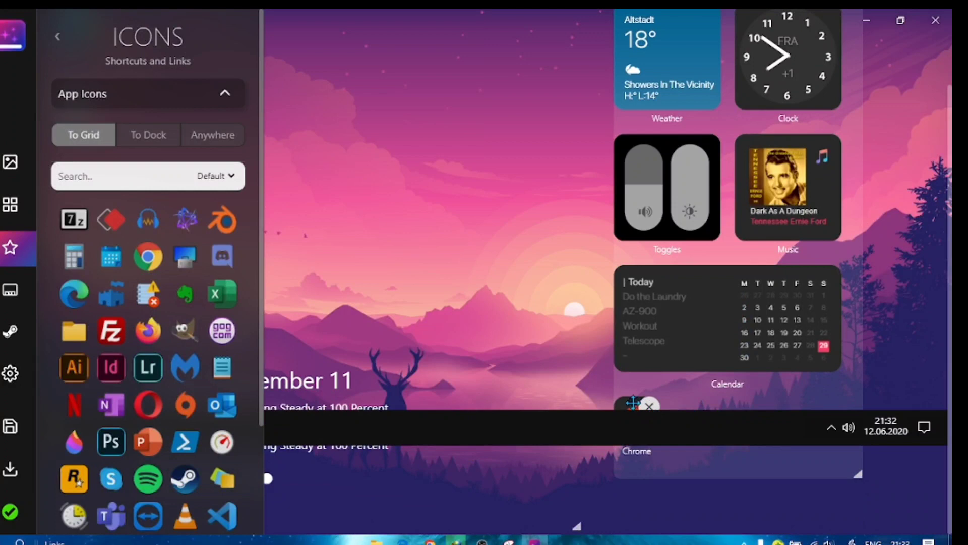
pyautogui.moveTo(633, 402); pyautogui.dragTo(638, 129)
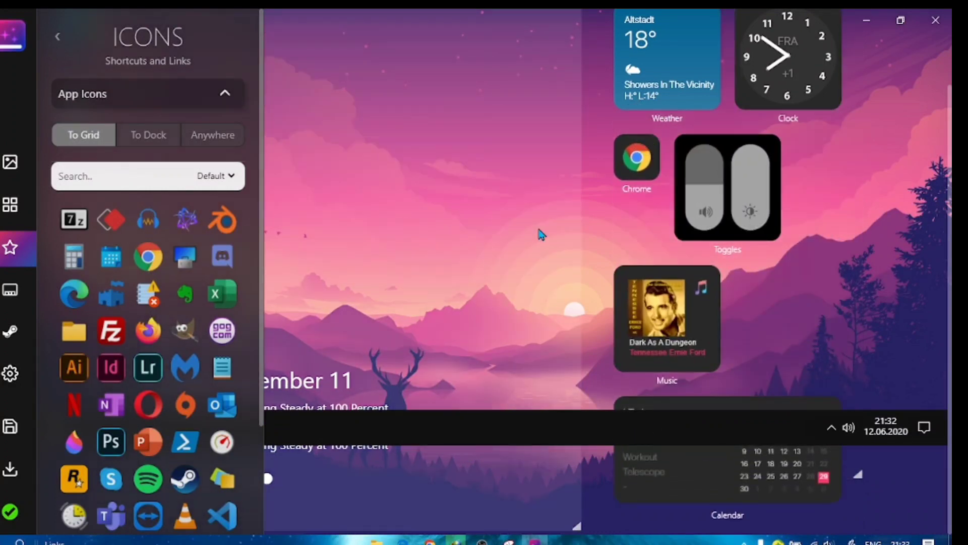
pyautogui.moveTo(708, 171)
pyautogui.mouseDown()
pyautogui.moveTo(723, 178)
pyautogui.moveTo(777, 309)
pyautogui.moveTo(708, 171)
pyautogui.mouseUp()
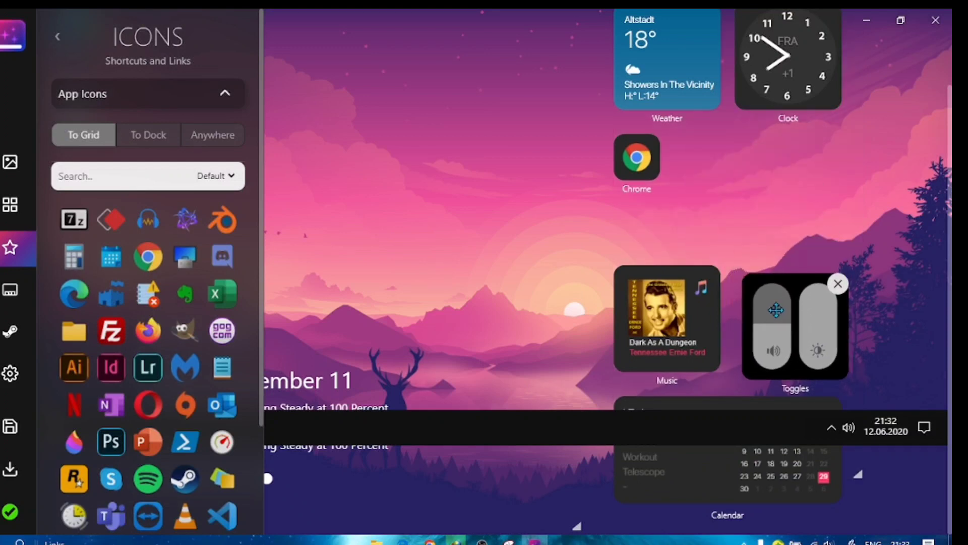
# - Add WhatsApp and VS Code shortcuts to the grid and line them up in the row beside Chrome
pyautogui.scroll(-1, 146, 499)
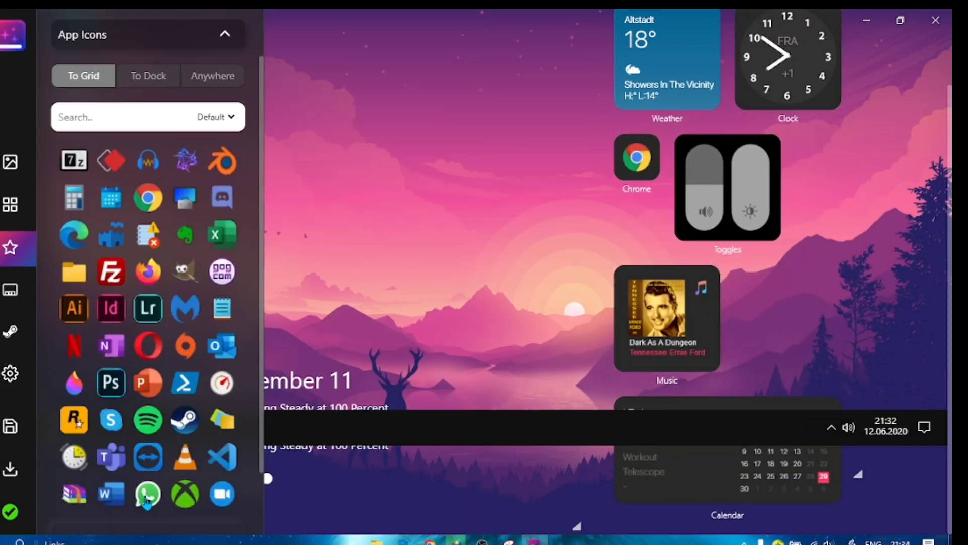
pyautogui.click(146, 500)
pyautogui.moveTo(818, 157); pyautogui.dragTo(692, 161)
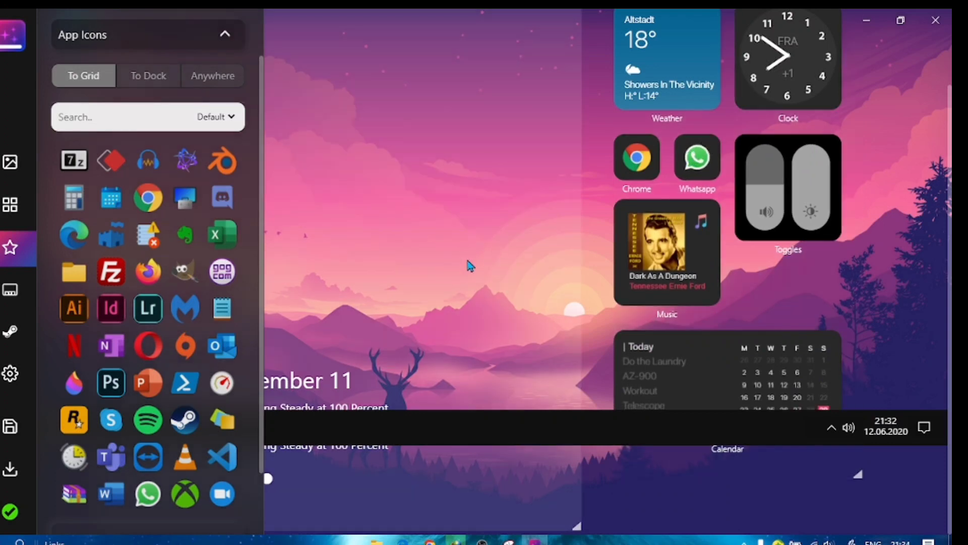
pyautogui.click(218, 466)
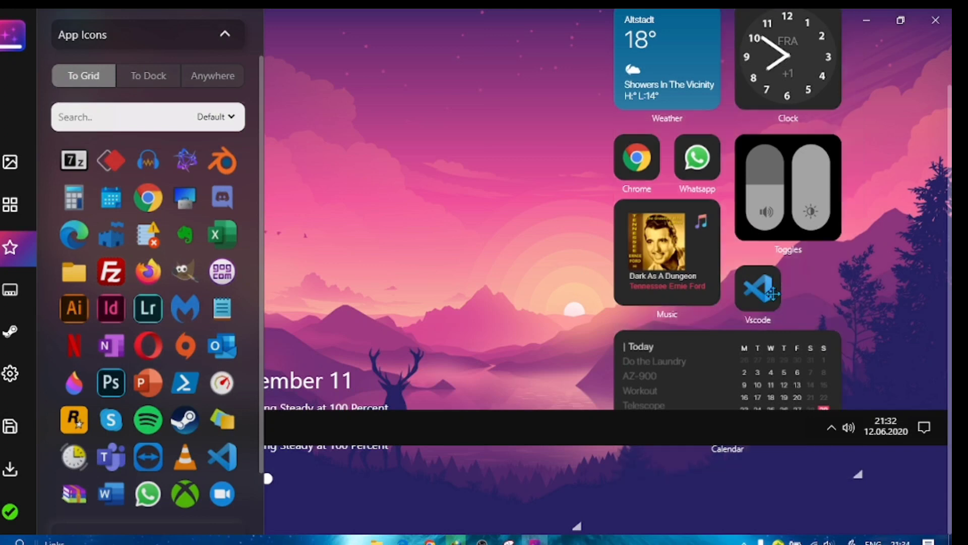
pyautogui.moveTo(773, 294); pyautogui.dragTo(767, 160)
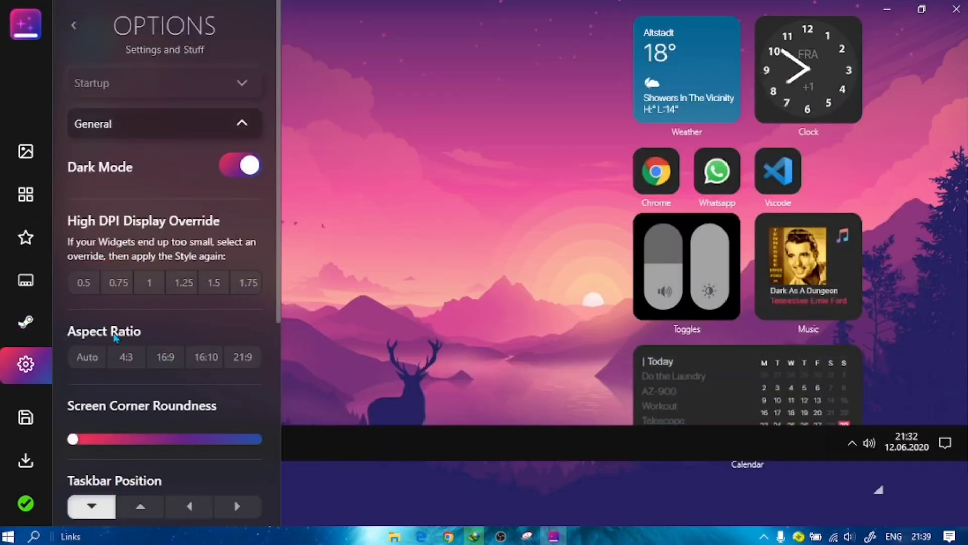
# - Set the style's time format to 12 Hour in the specific options
pyautogui.scroll(-4, 115, 338)
pyautogui.scroll(4, 152, 254)
pyautogui.scroll(-7, 153, 255)
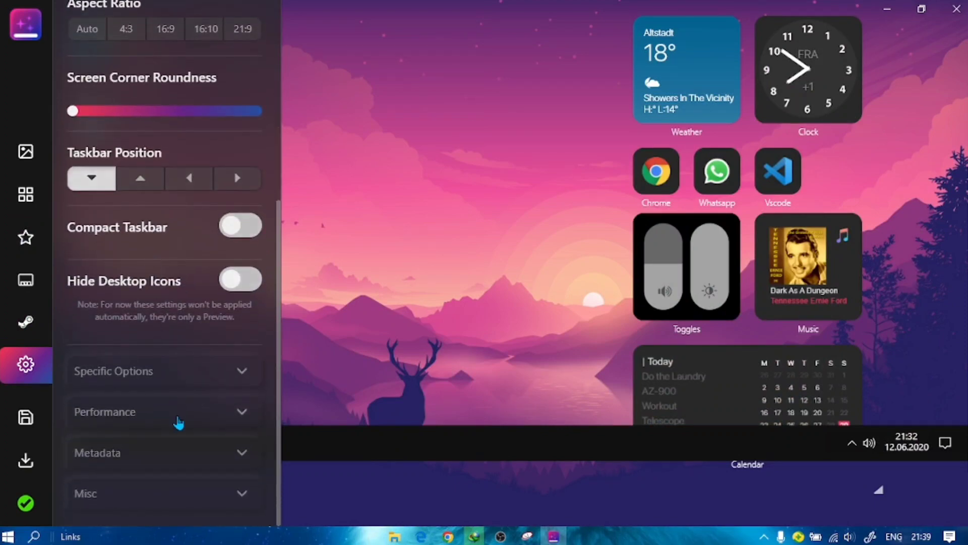
pyautogui.click(216, 373)
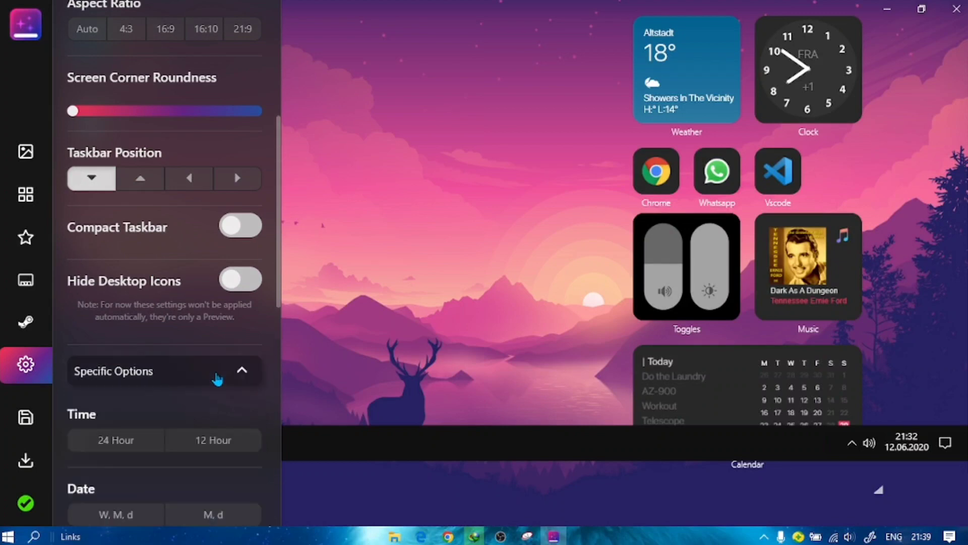
pyautogui.scroll(-4, 217, 379)
pyautogui.click(216, 374)
pyautogui.scroll(-3, 216, 378)
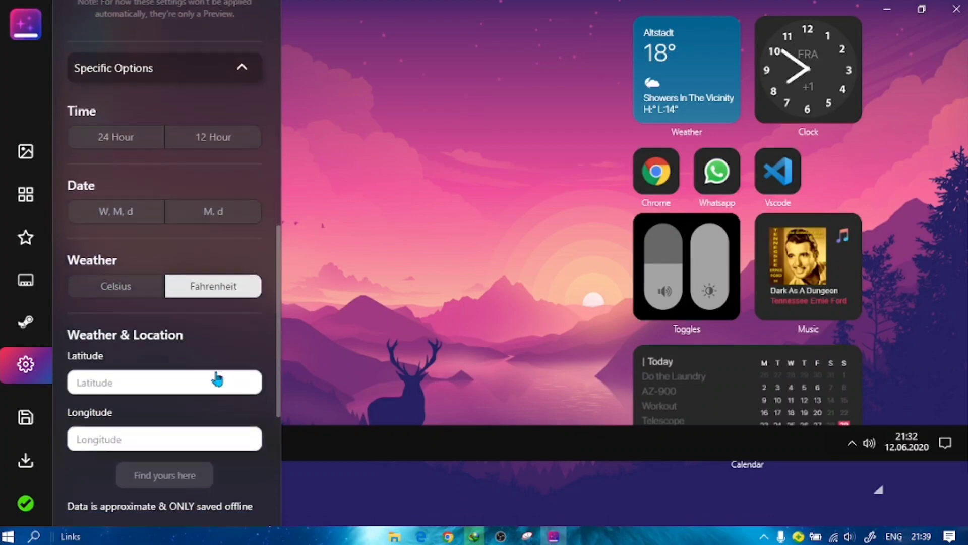
pyautogui.click(216, 137)
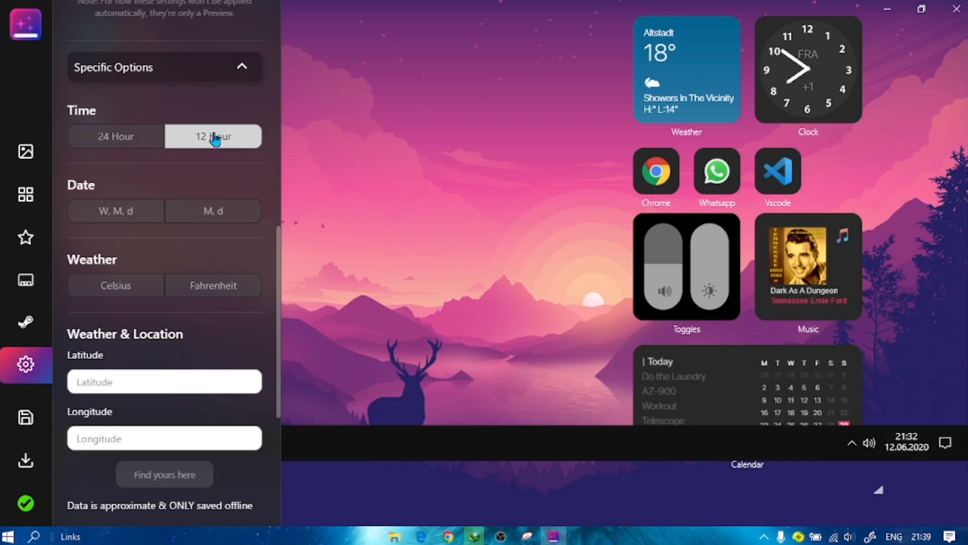
# - Look through the weather location, news provider and media player options, and expand the Misc settings
pyautogui.scroll(-3, 221, 328)
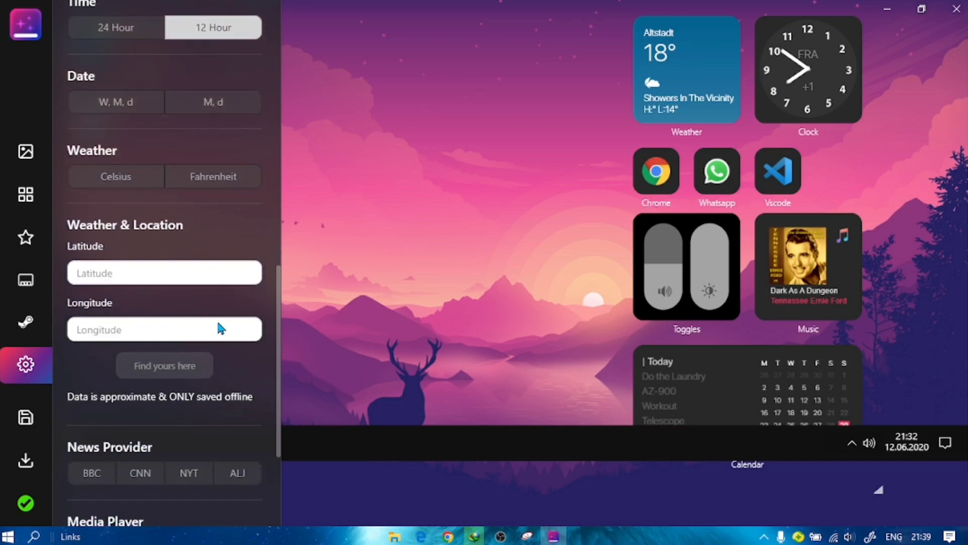
pyautogui.scroll(-3, 218, 325)
pyautogui.scroll(-5, 218, 321)
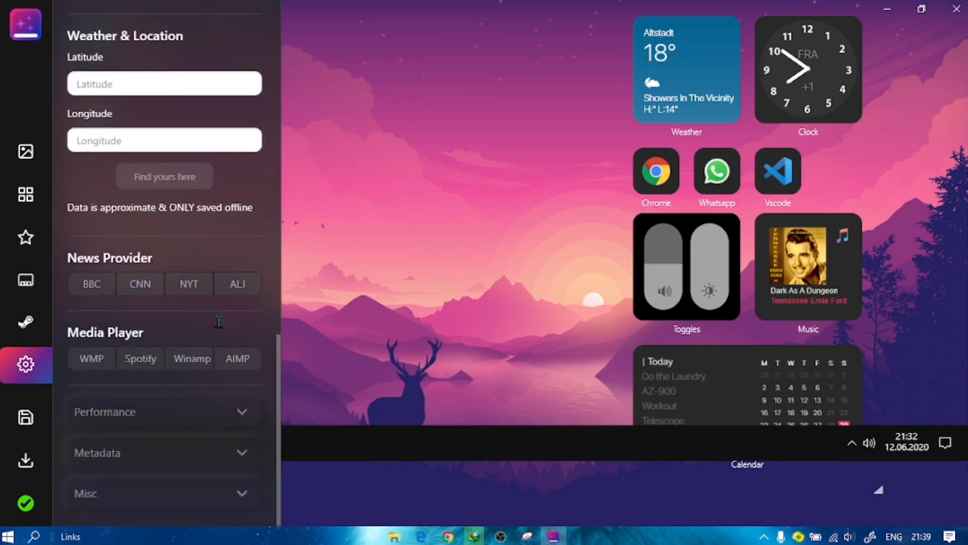
pyautogui.click(121, 497)
pyautogui.scroll(-6, 120, 497)
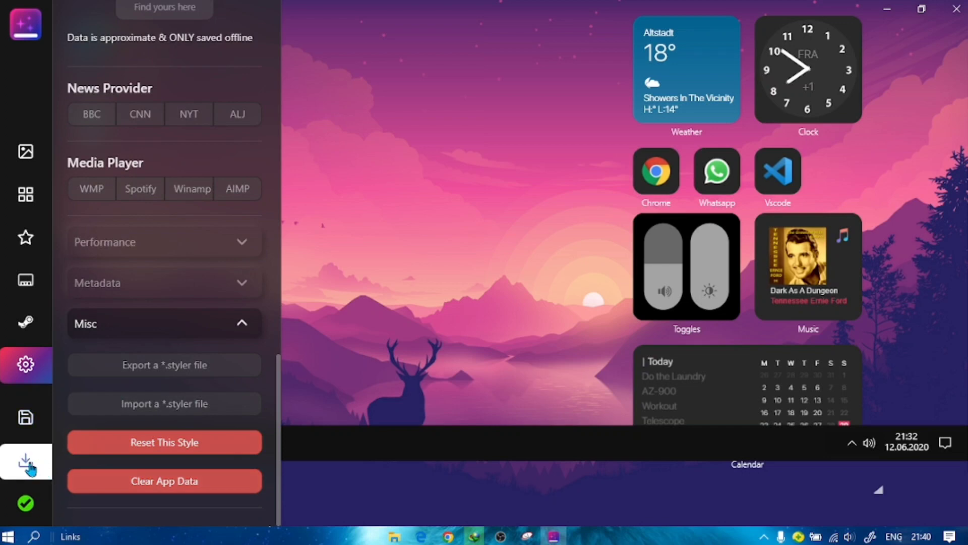
# - Start applying the style, choose to add a name instead of leaving it untitled, and enter the style's name
pyautogui.click(23, 504)
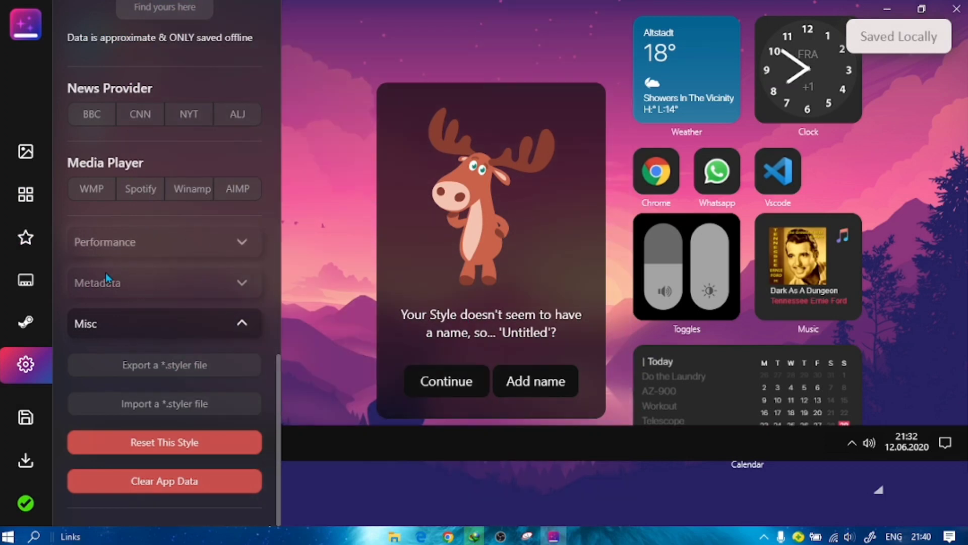
pyautogui.click(536, 382)
pyautogui.press('BackSpace')
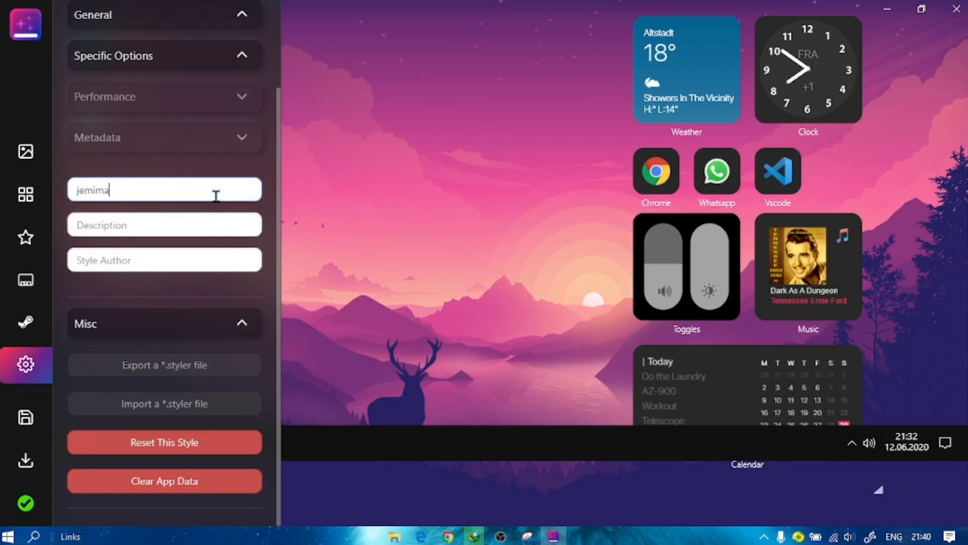
# - Fill in the style author's name and set the style description to "styling"
pyautogui.click(140, 253)
pyautogui.write('jaymaimer')
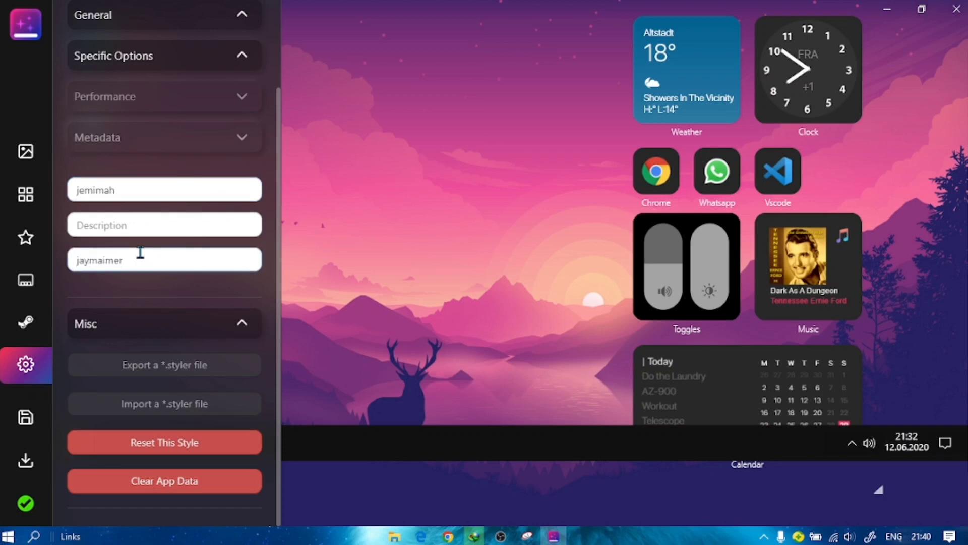
pyautogui.click(125, 230)
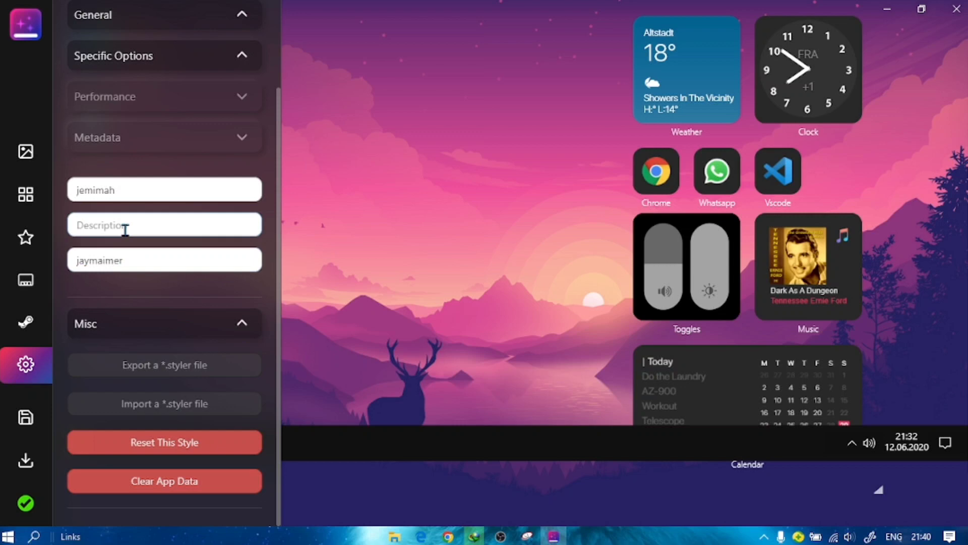
pyautogui.write('styling')
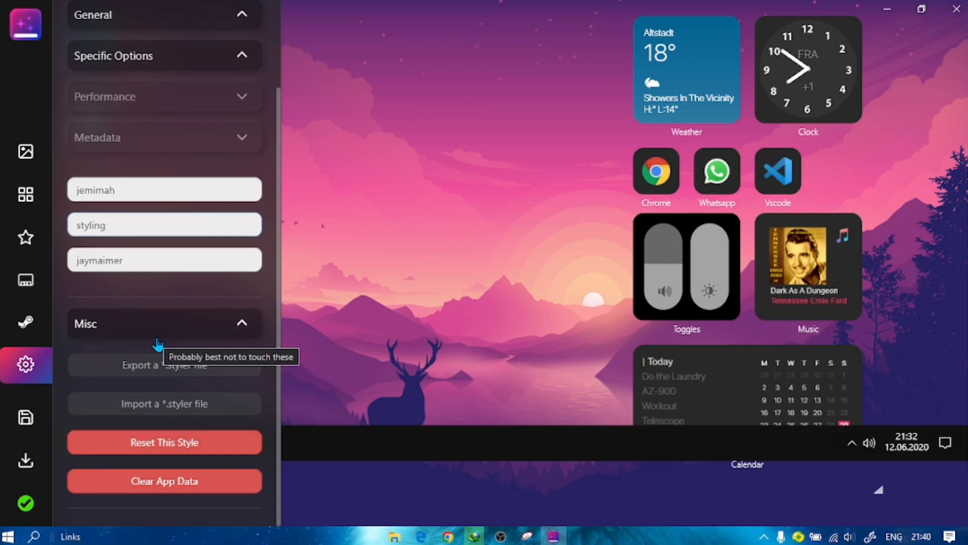
# - Apply the named style by installing its skin and included layout with the Rainmeter Skin Installer, and close ScreenStyler
pyautogui.click(31, 503)
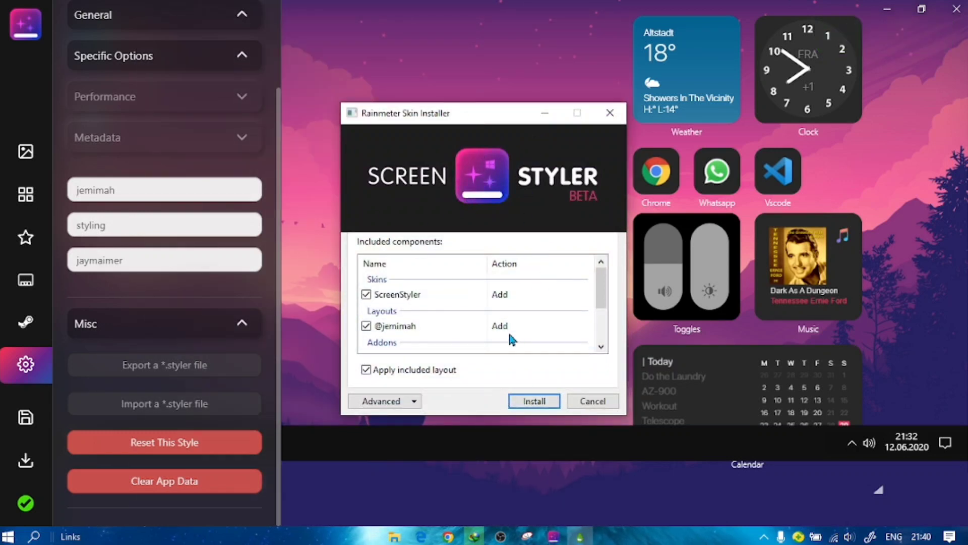
pyautogui.click(517, 405)
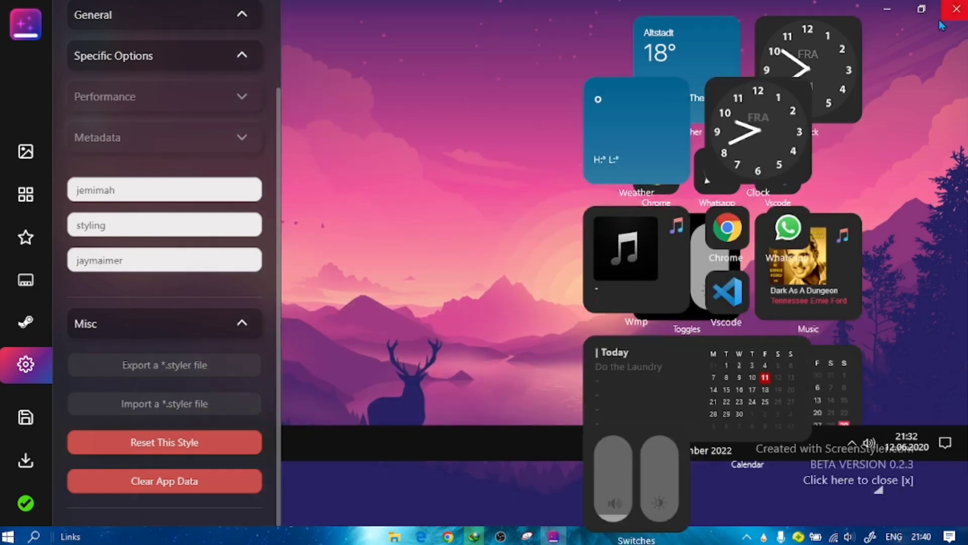
pyautogui.click(958, 9)
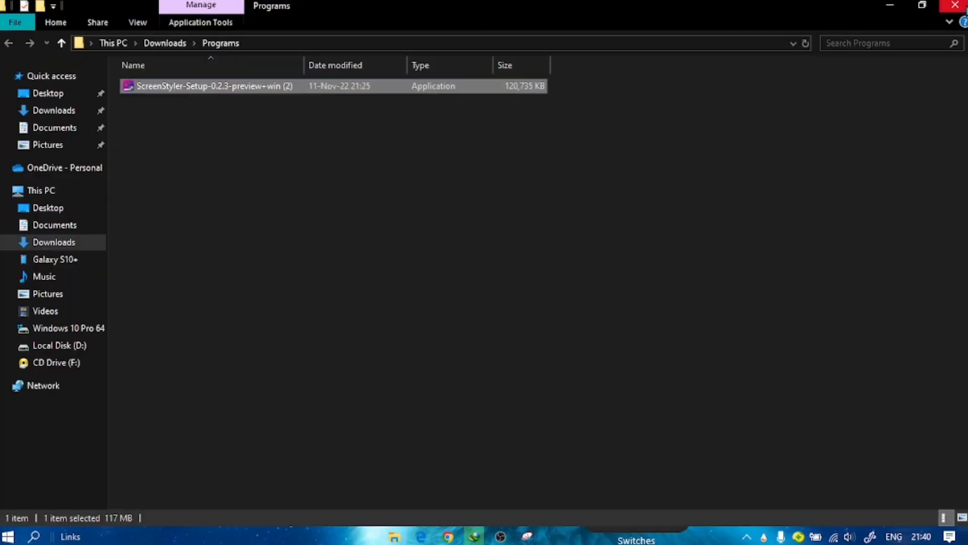
# - Close the Programs folder window and reposition the Weather widget on the desktop
pyautogui.click(957, 6)
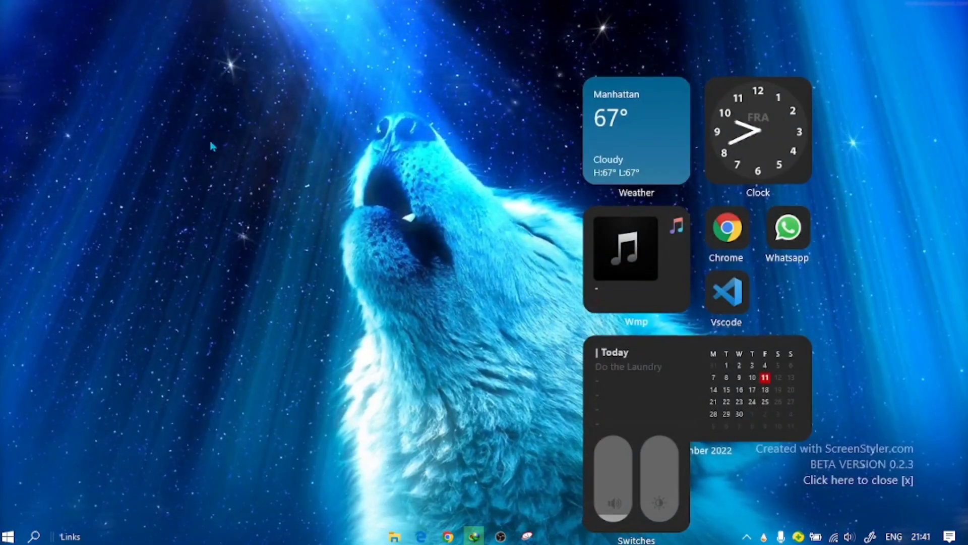
pyautogui.moveTo(658, 129)
pyautogui.mouseDown()
pyautogui.moveTo(901, 106)
pyautogui.moveTo(731, 95)
pyautogui.moveTo(648, 122)
pyautogui.mouseUp()
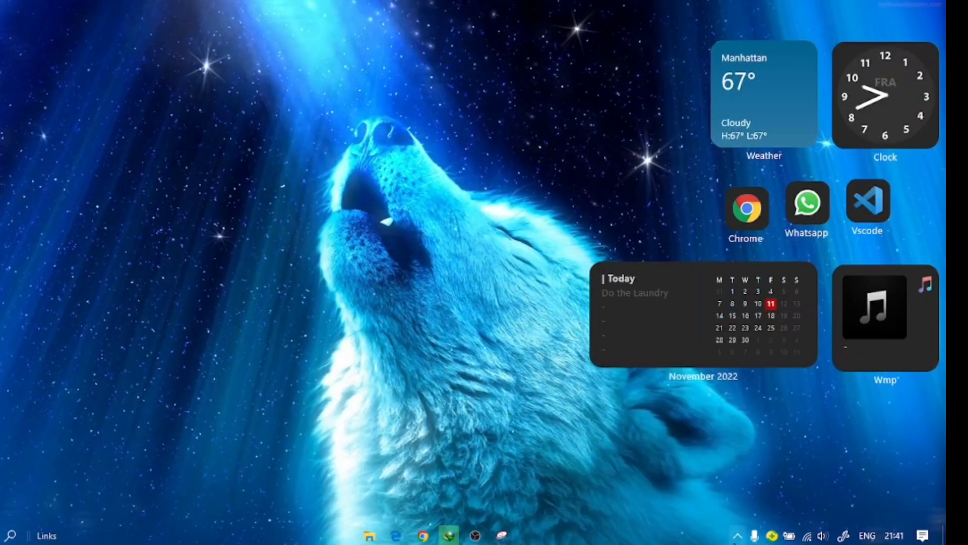
# - Open the Rainmeter manager, load the Clock.ini skin from the Mond folder, and close the manager
pyautogui.click(738, 535)
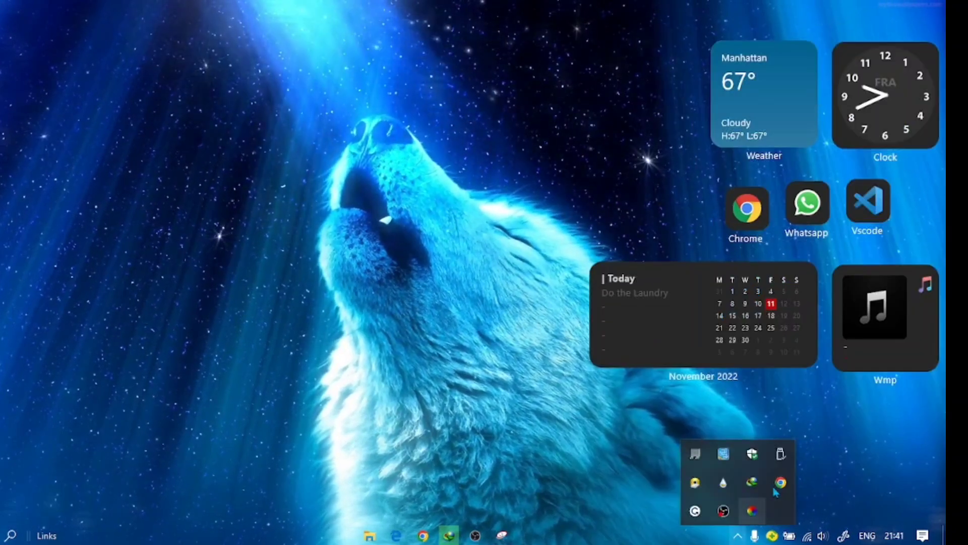
pyautogui.click(733, 481)
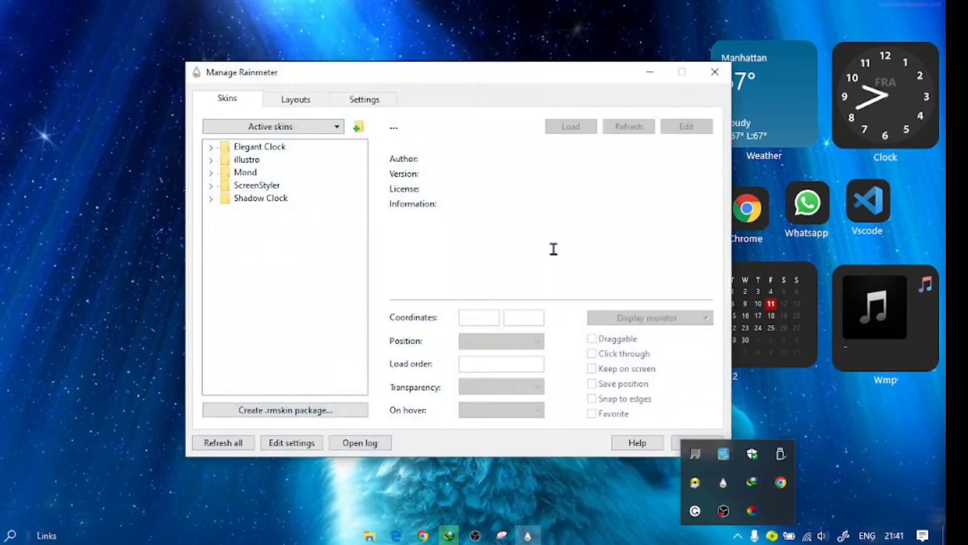
pyautogui.click(245, 173)
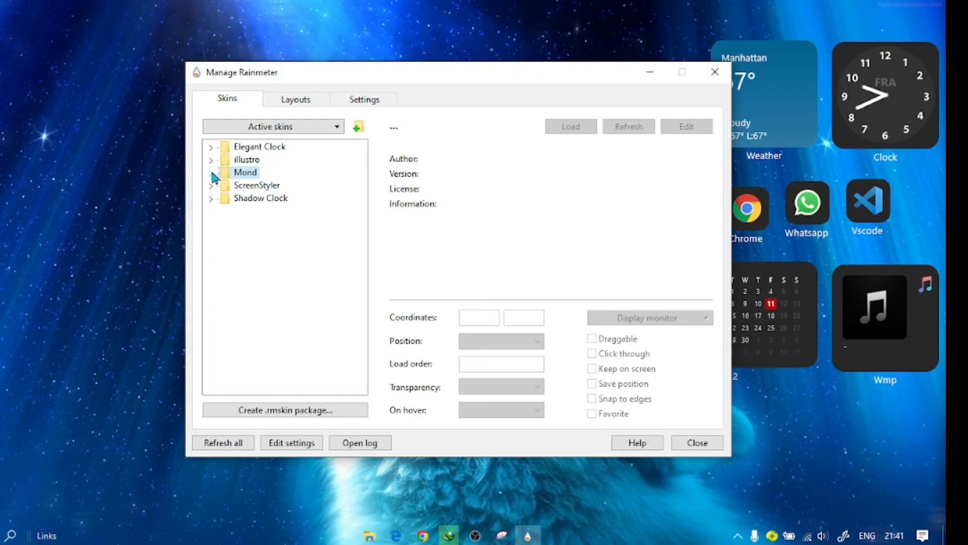
pyautogui.click(214, 172)
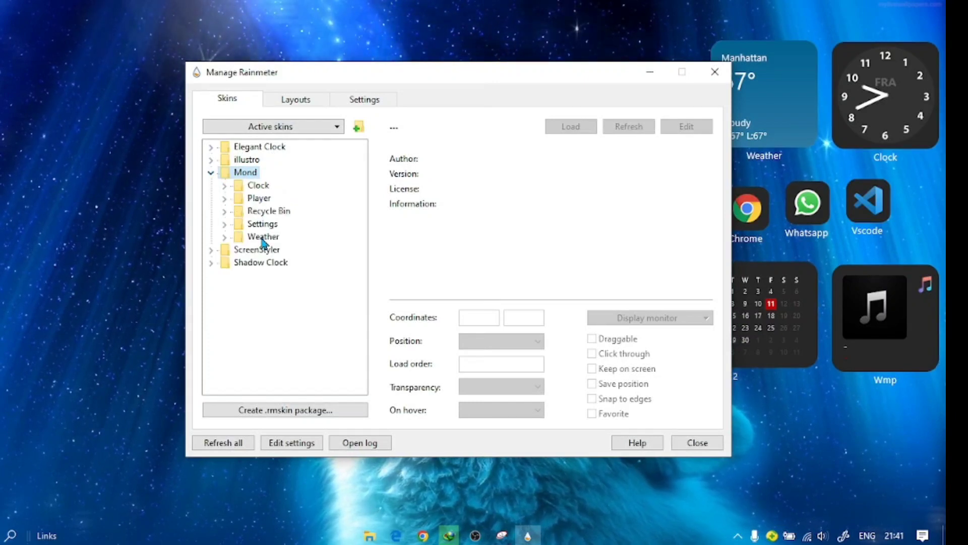
pyautogui.click(253, 188)
pyautogui.click(225, 185)
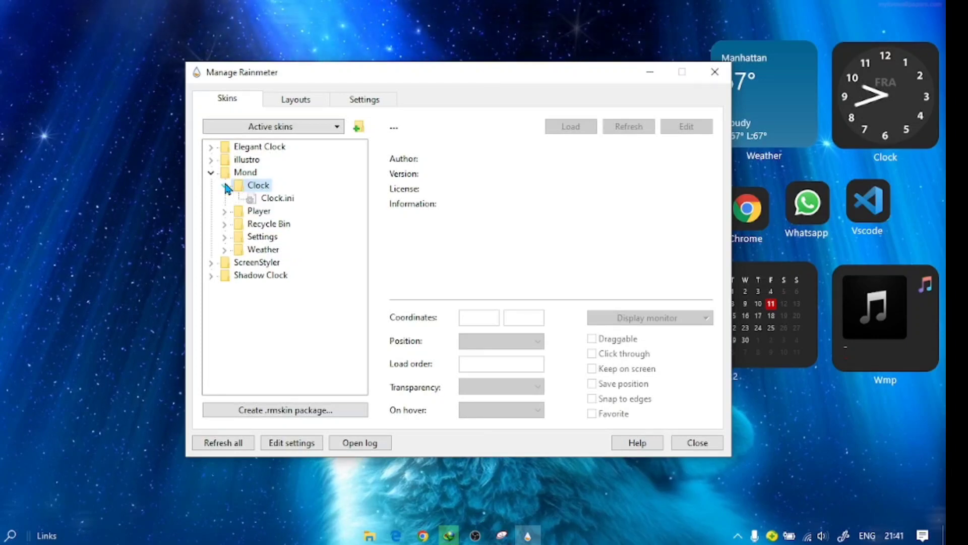
pyautogui.click(267, 198)
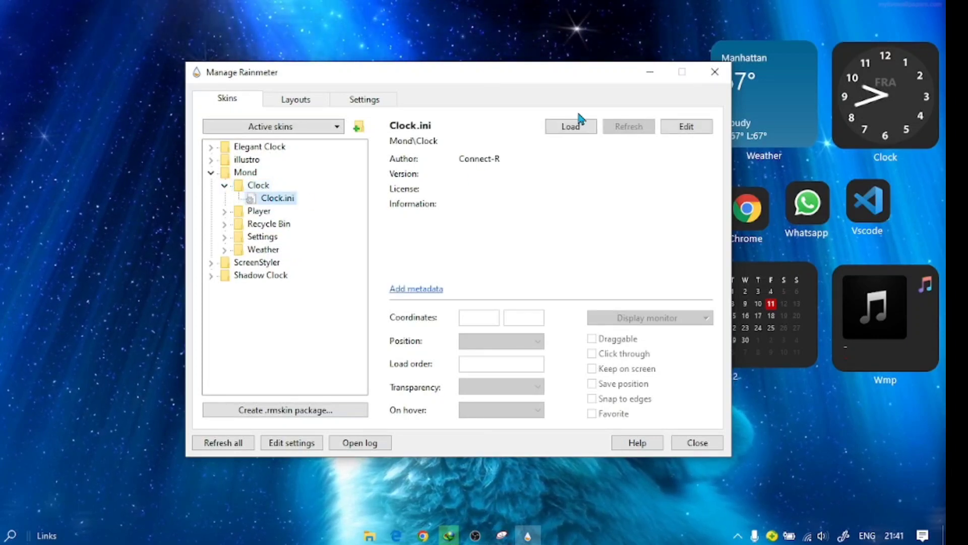
pyautogui.click(579, 124)
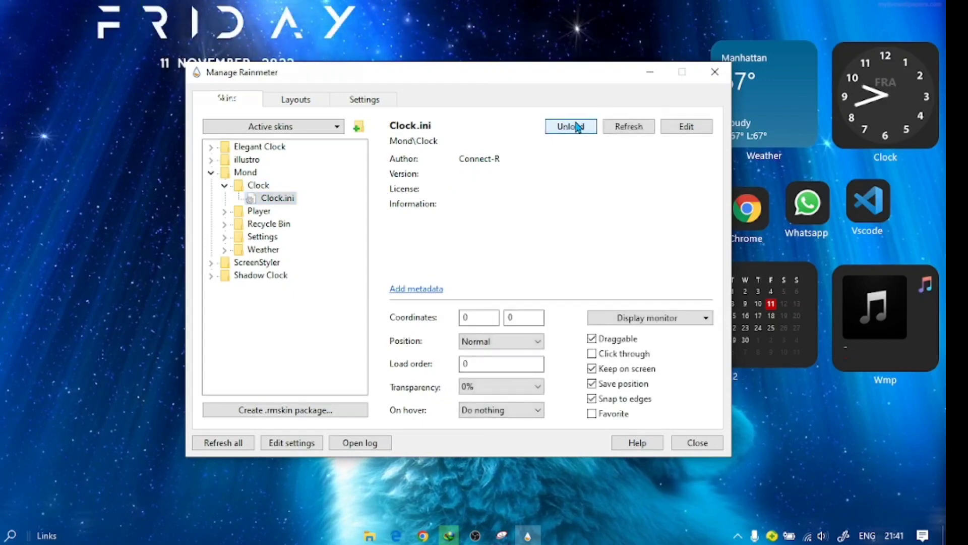
pyautogui.click(709, 78)
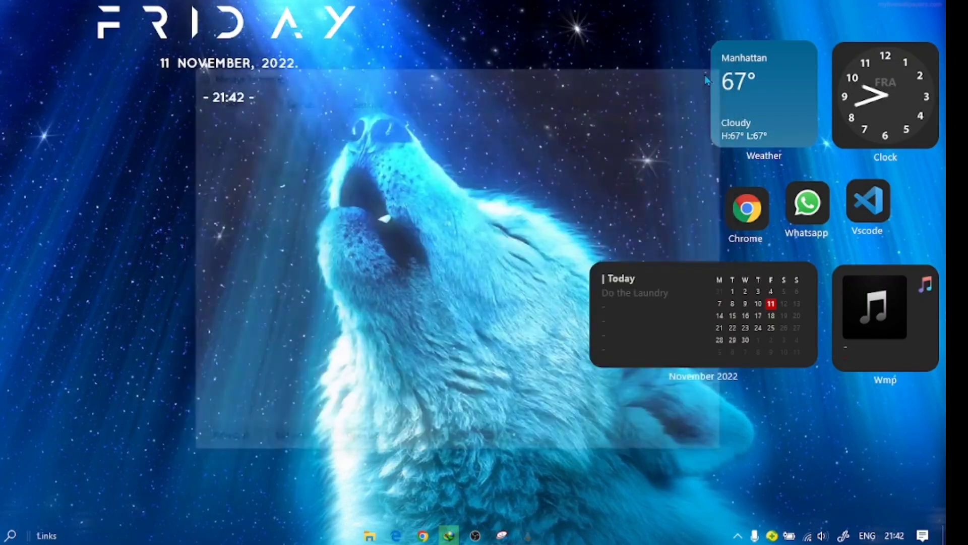
# - Move the Mond clock lower on the desktop beside the wolf's head and place the music player controls beneath it
pyautogui.moveTo(337, 45); pyautogui.dragTo(337, 99)
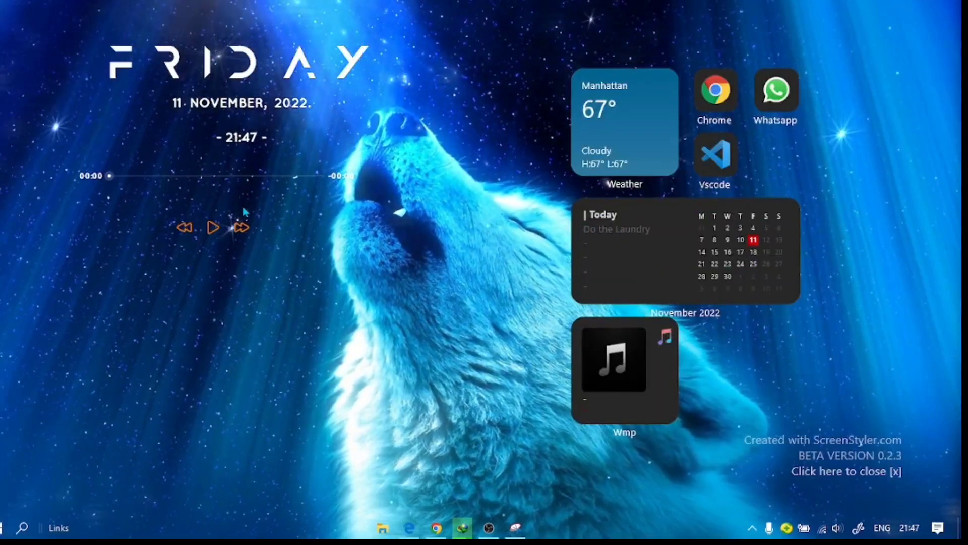
pyautogui.moveTo(222, 227); pyautogui.dragTo(243, 238)
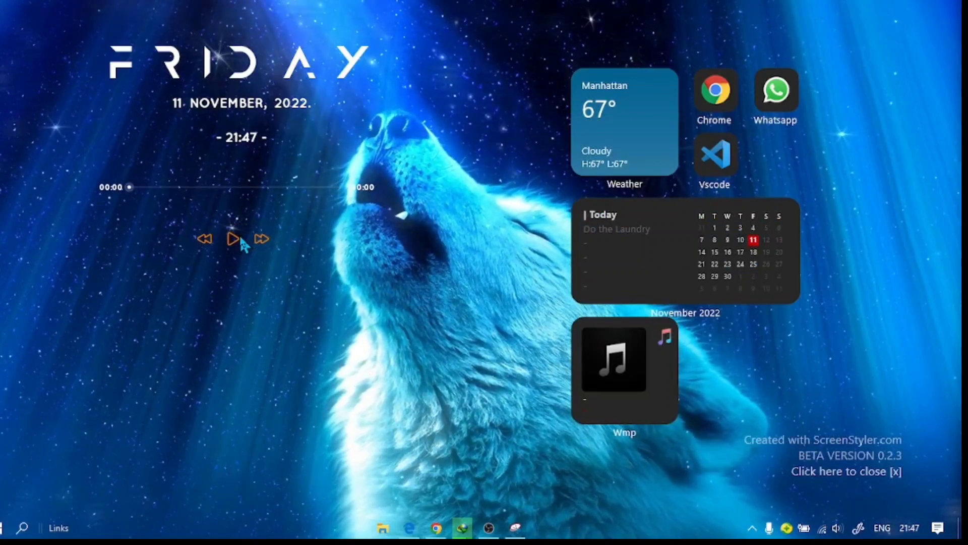
pyautogui.moveTo(243, 86); pyautogui.dragTo(241, 115)
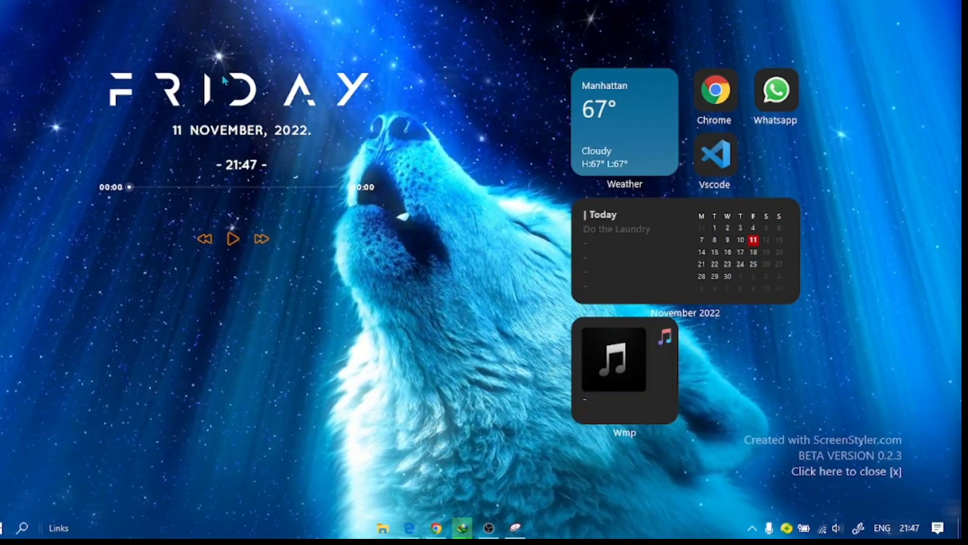
pyautogui.moveTo(227, 236); pyautogui.dragTo(227, 292)
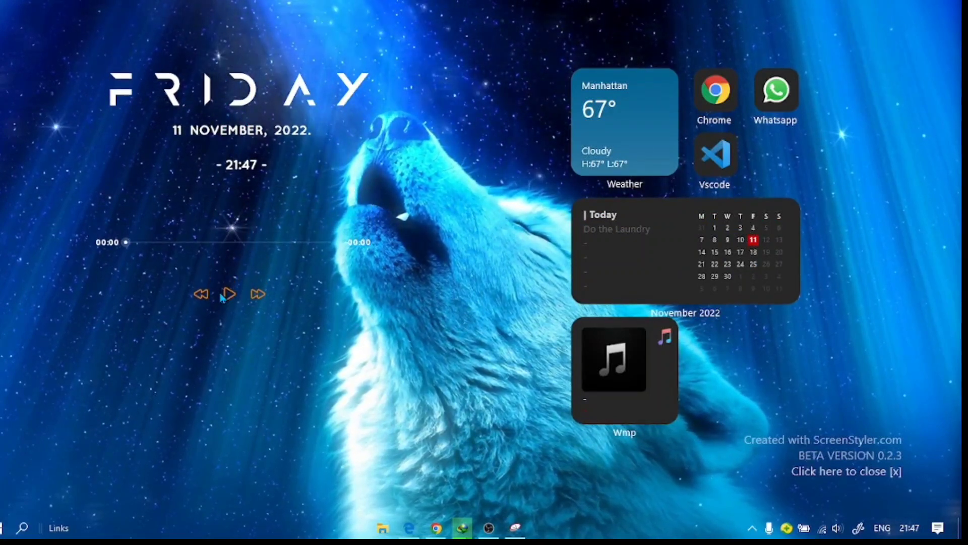
pyautogui.moveTo(217, 100); pyautogui.dragTo(203, 139)
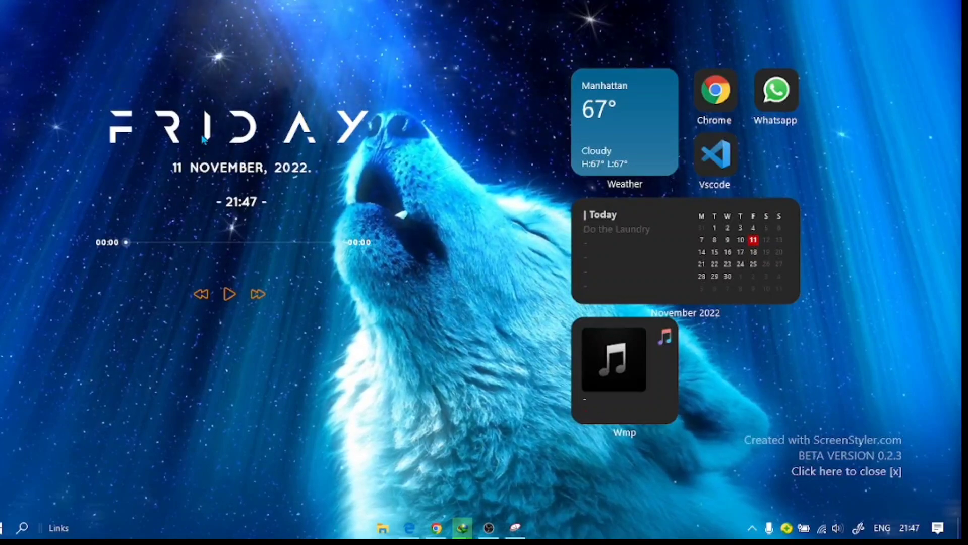
# - Unload the ScreenStyler\Extra skin that shows the "Created with ScreenStyler.com" text
pyautogui.rightClick(842, 448)
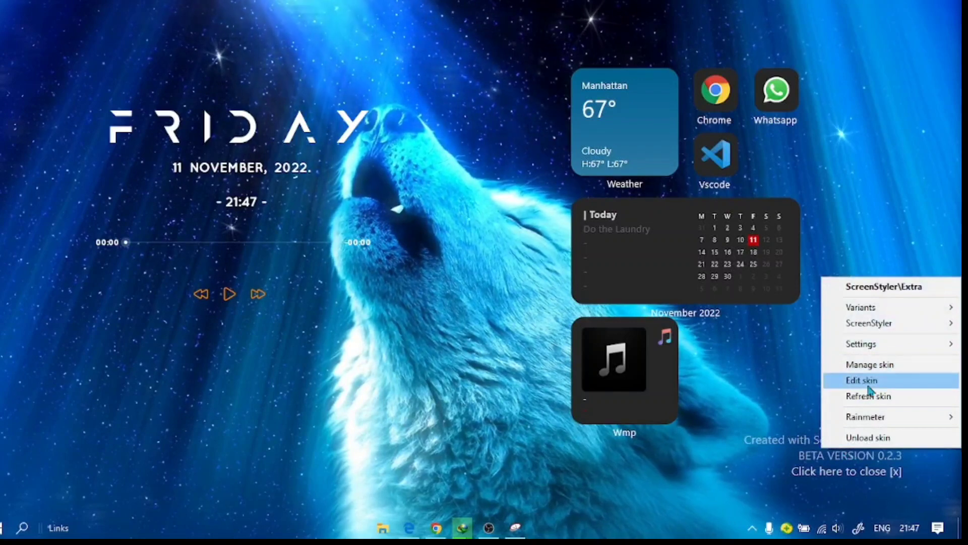
pyautogui.click(869, 439)
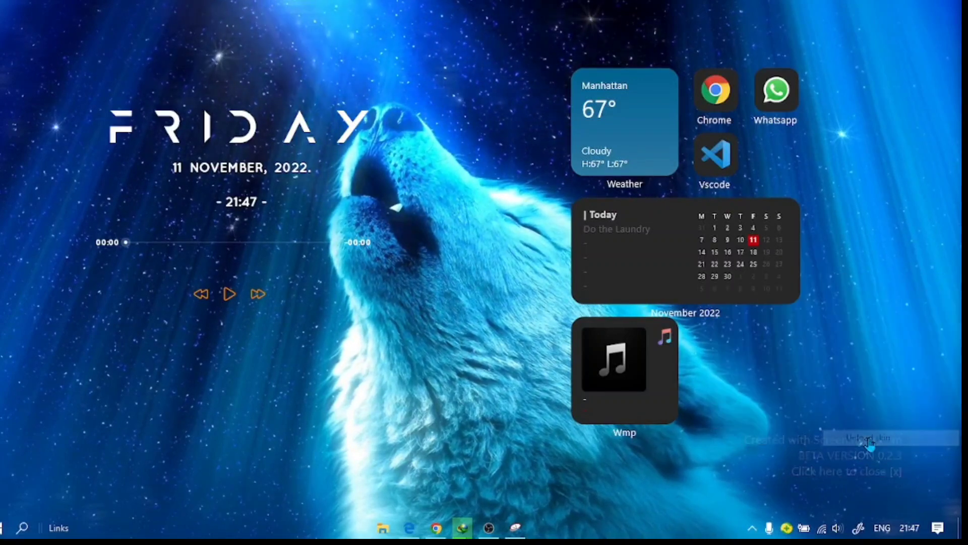